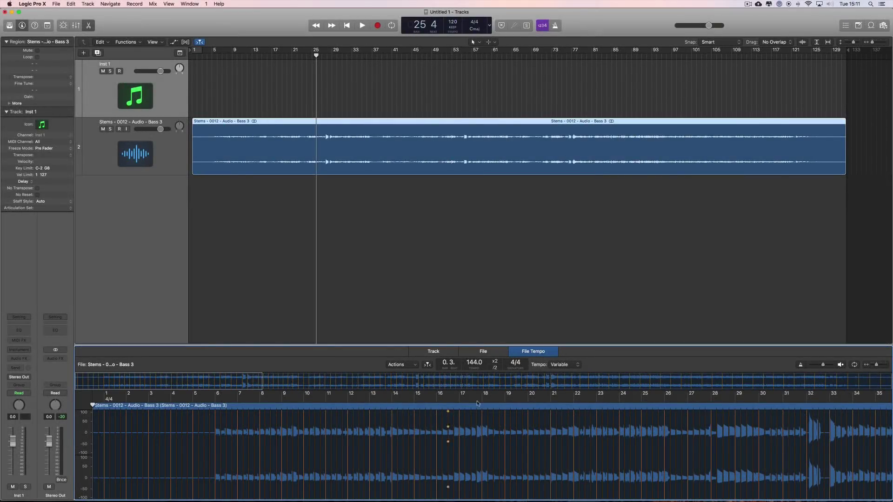
Try to adapt the bass region's tempo to the project tempo and align its downbeat
{"action": "left_click", "coordinate": [585, 433]}
{"action": "left_click", "coordinate": [411, 367]}
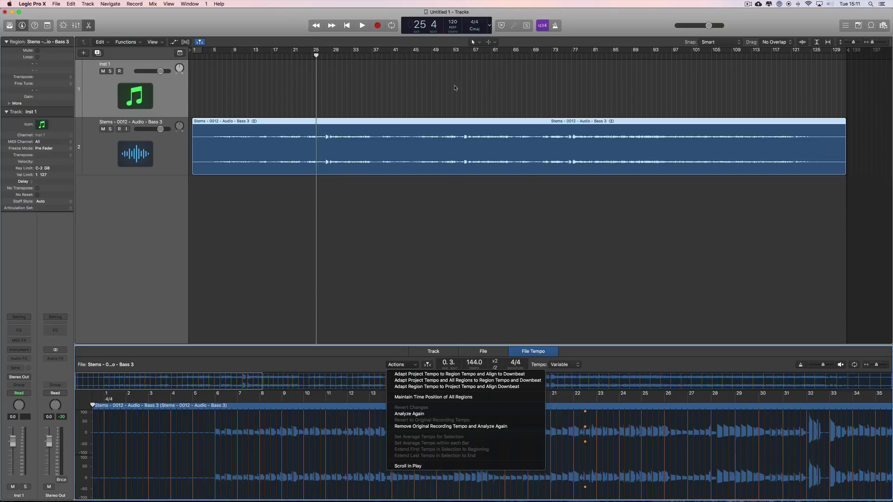
{"action": "left_click", "coordinate": [431, 387]}
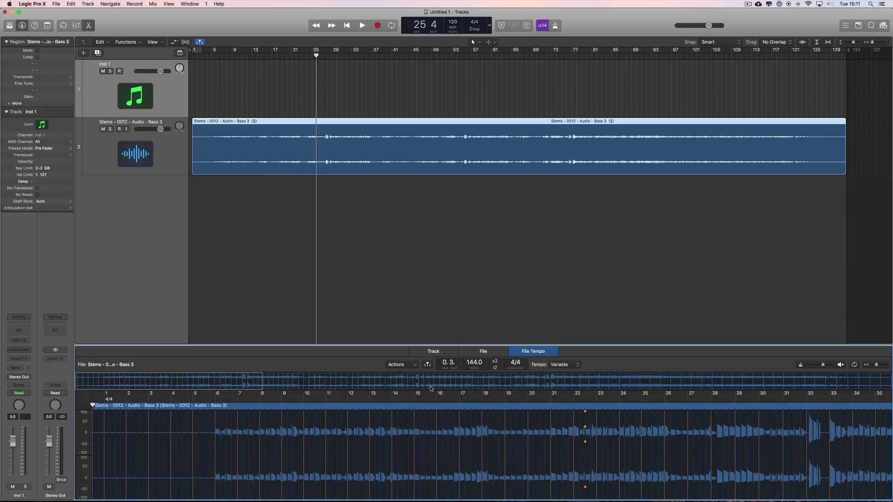
{"action": "left_click", "coordinate": [413, 368]}
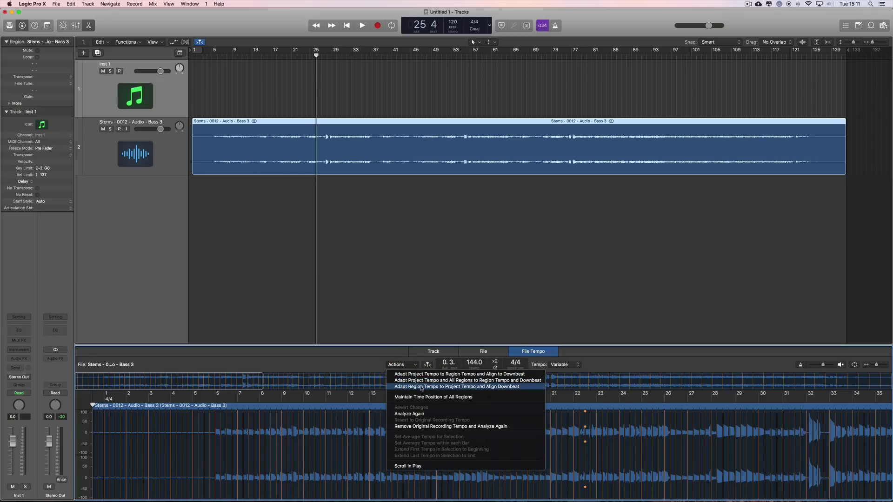
{"action": "left_click", "coordinate": [420, 387]}
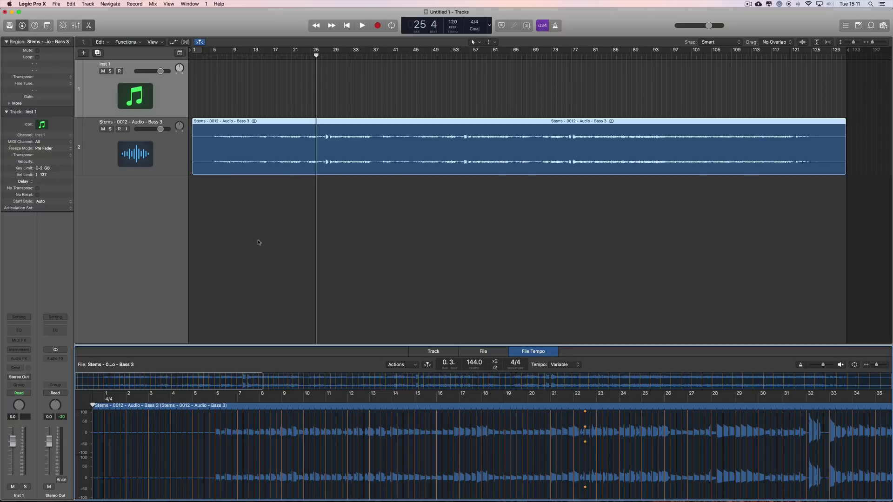
{"action": "left_click", "coordinate": [412, 365]}
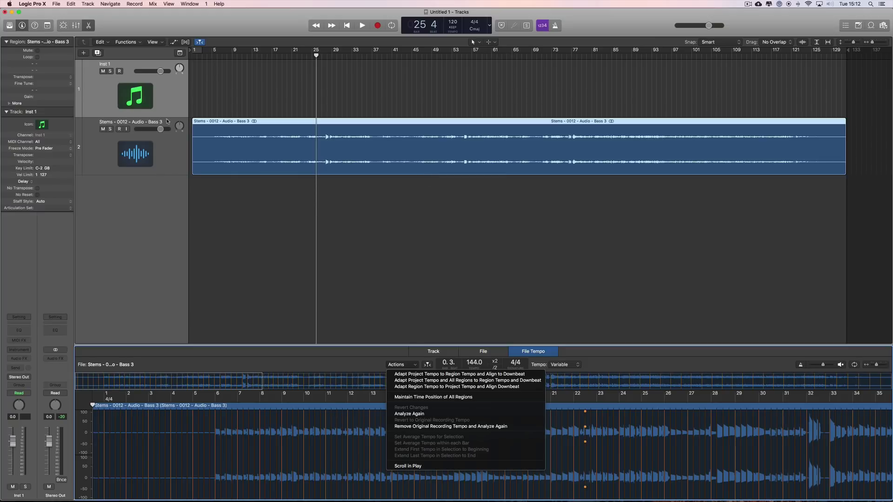
{"action": "left_click", "coordinate": [173, 213]}
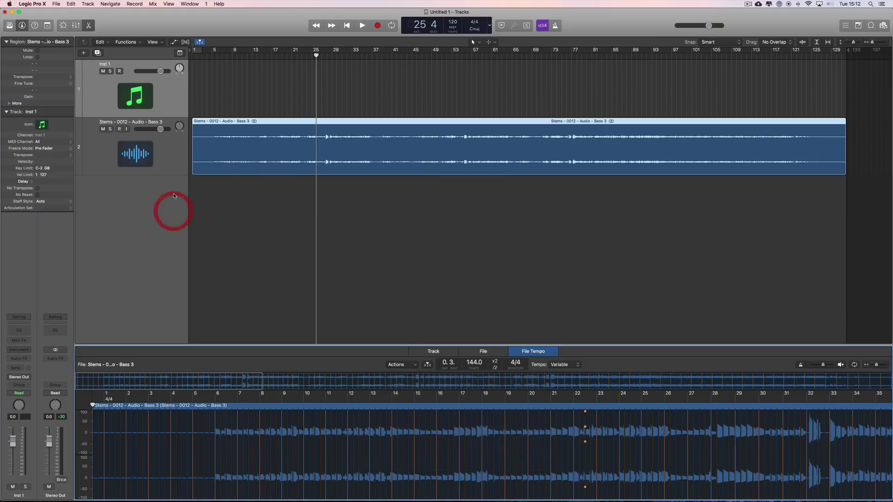
Enable Flex on the Bass 3 track, then adapt the region tempo to the project tempo and align the downbeat
{"action": "left_click", "coordinate": [185, 42]}
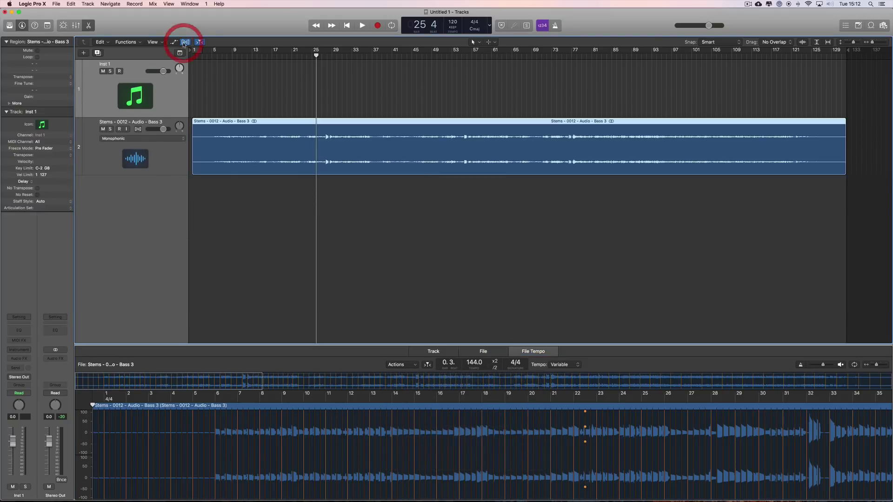
{"action": "left_click", "coordinate": [137, 130]}
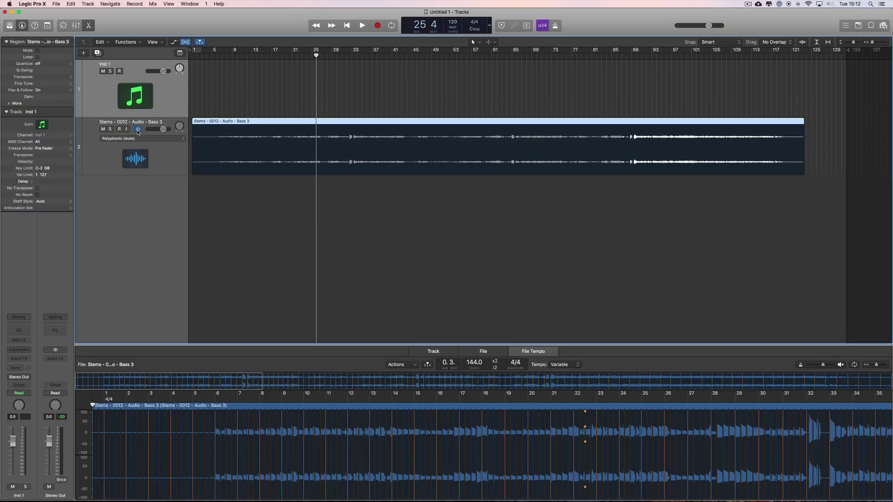
{"action": "left_click", "coordinate": [420, 366]}
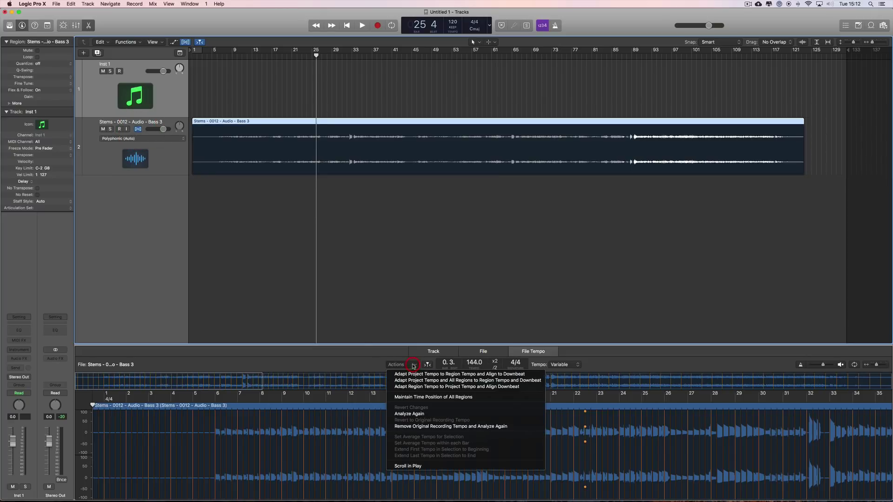
{"action": "left_click", "coordinate": [423, 387]}
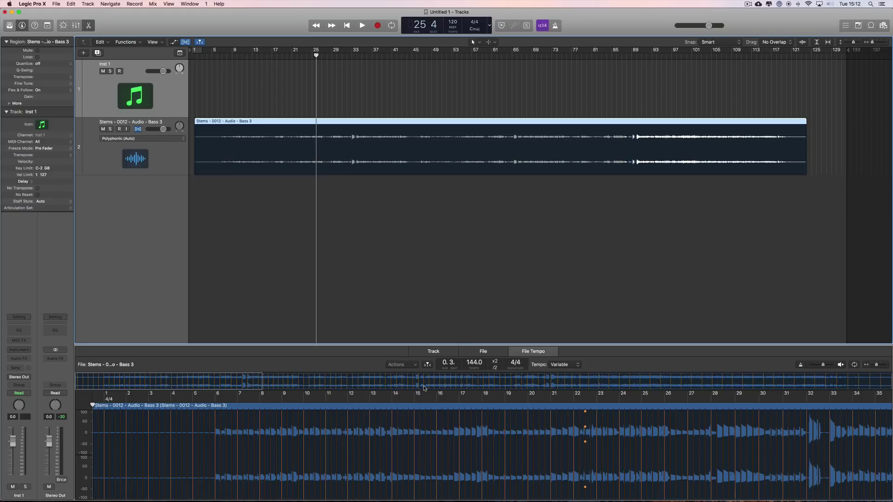
Turn on the metronome and play the bass track briefly from bar 9 against the click
{"action": "left_click", "coordinate": [556, 25]}
{"action": "left_click", "coordinate": [885, 44]}
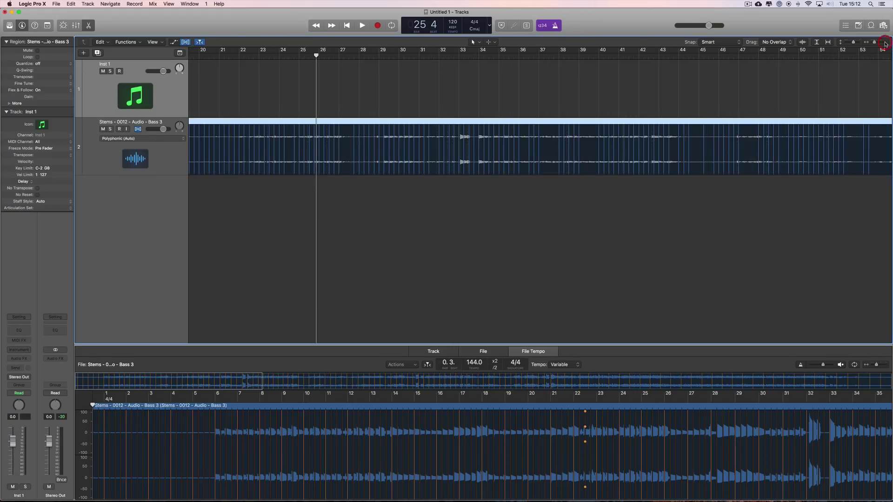
{"action": "left_click", "coordinate": [886, 44]}
{"action": "left_click", "coordinate": [885, 44]}
{"action": "scroll", "coordinate": [591, 185], "scroll_direction": "left", "scroll_amount": 20}
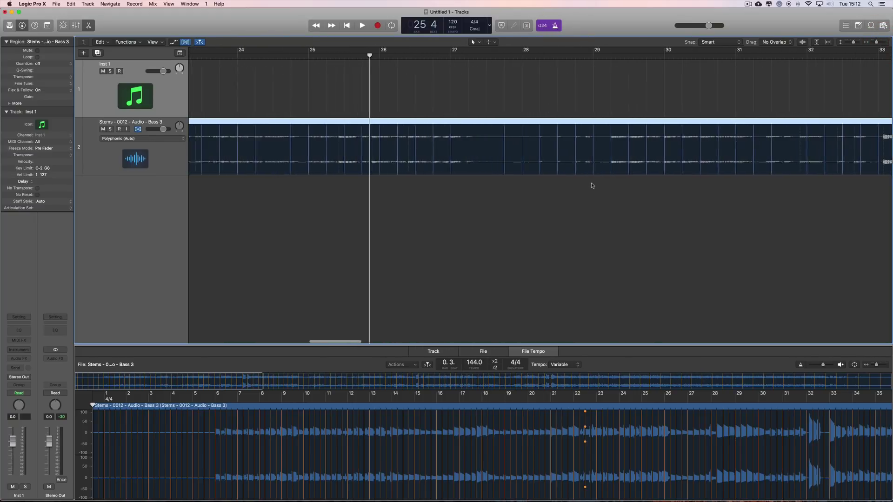
{"action": "scroll", "coordinate": [592, 186], "scroll_direction": "left", "scroll_amount": 6}
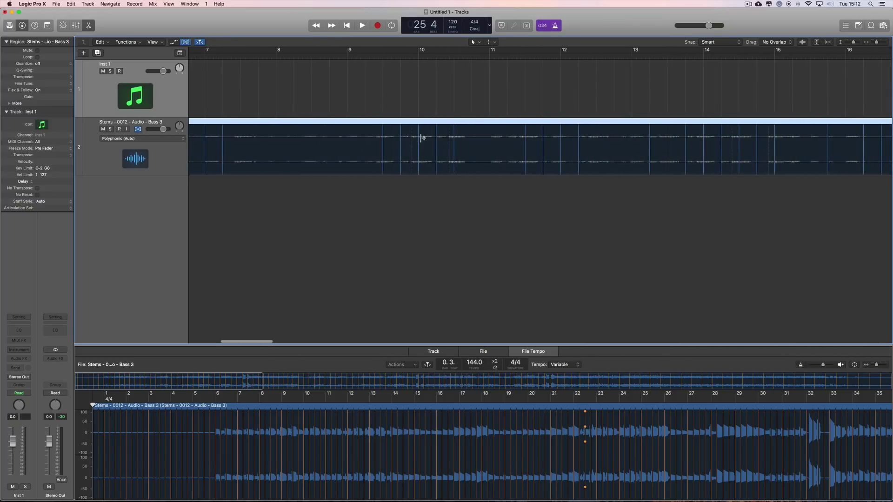
{"action": "scroll", "coordinate": [401, 161], "scroll_direction": "left", "scroll_amount": 9}
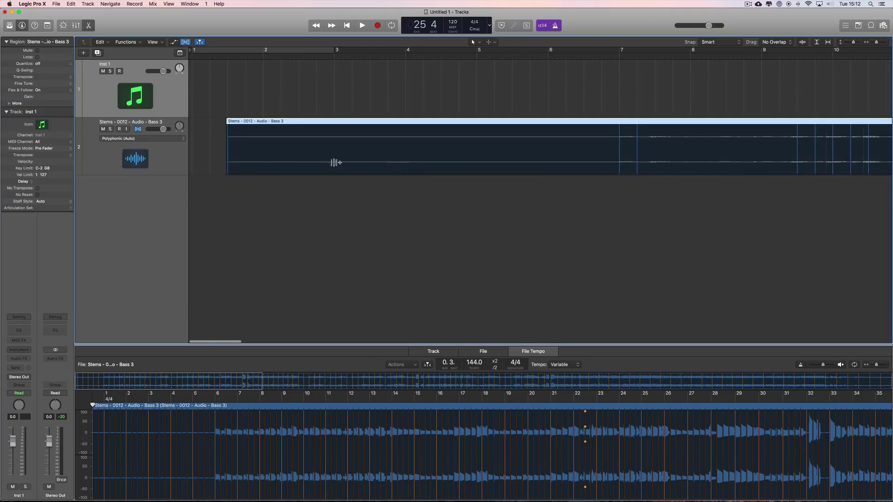
{"action": "scroll", "coordinate": [551, 160], "scroll_direction": "right", "scroll_amount": 10}
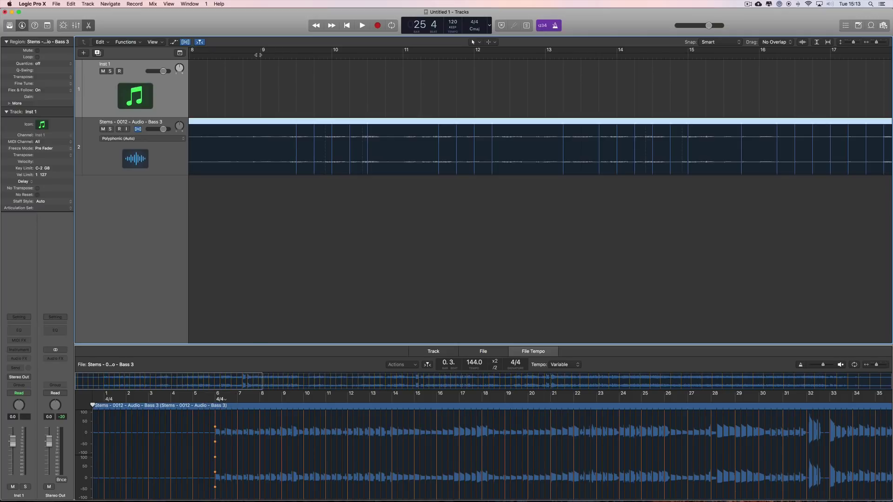
{"action": "left_click", "coordinate": [261, 54]}
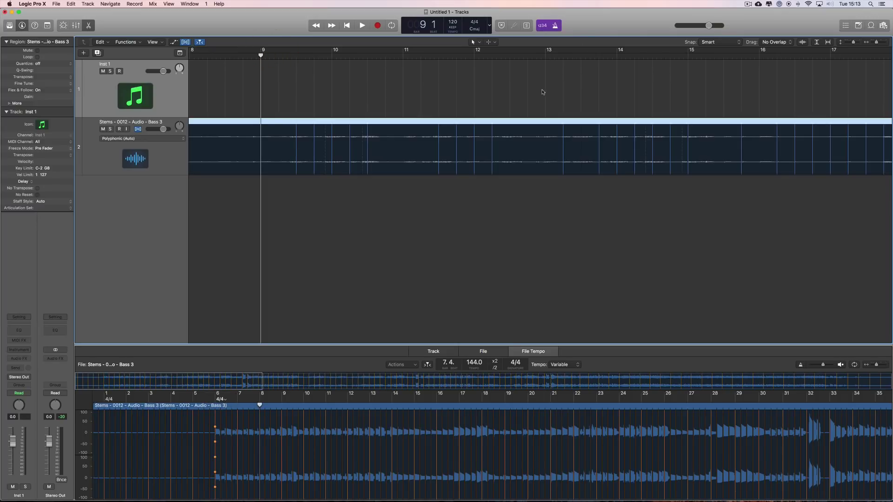
{"action": "key", "text": "space"}
{"action": "scroll", "coordinate": [472, 193], "scroll_direction": "left", "scroll_amount": 3}
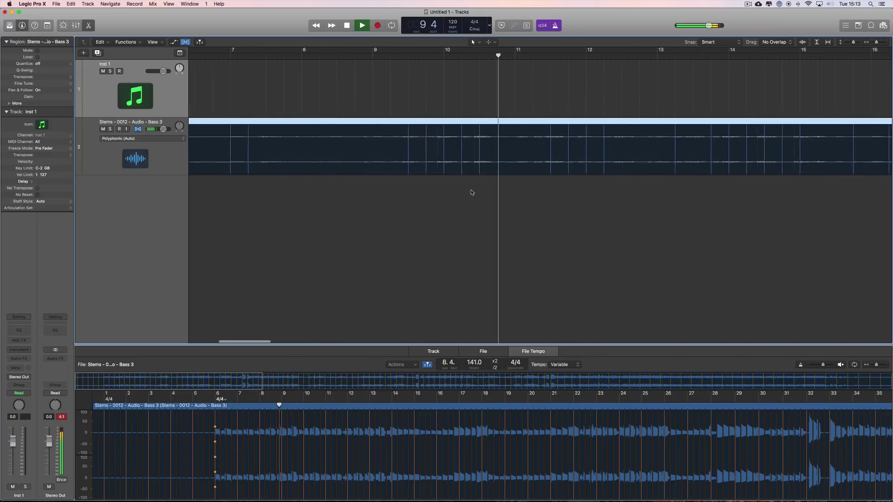
{"action": "scroll", "coordinate": [472, 192], "scroll_direction": "left", "scroll_amount": 3}
{"action": "key", "text": "space"}
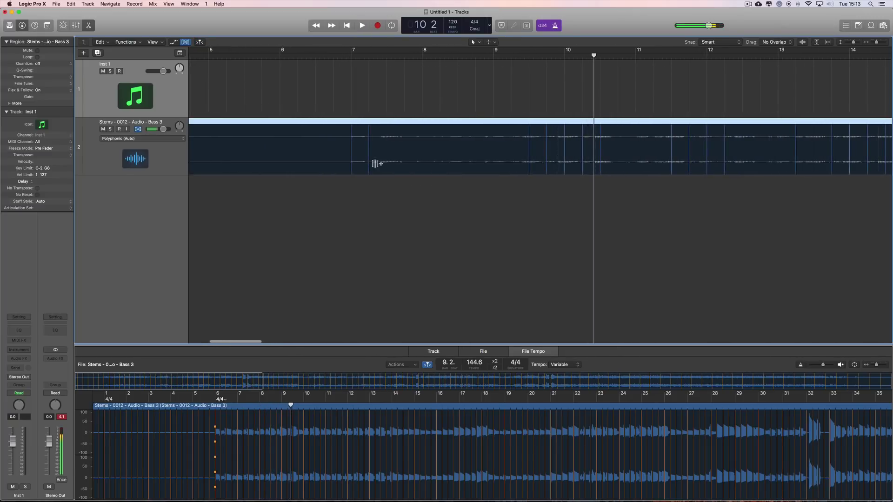
Compare the bass part's first notes with the grid around bar 7 and start playback from bar 6 beat 2
{"action": "left_click", "coordinate": [351, 54]}
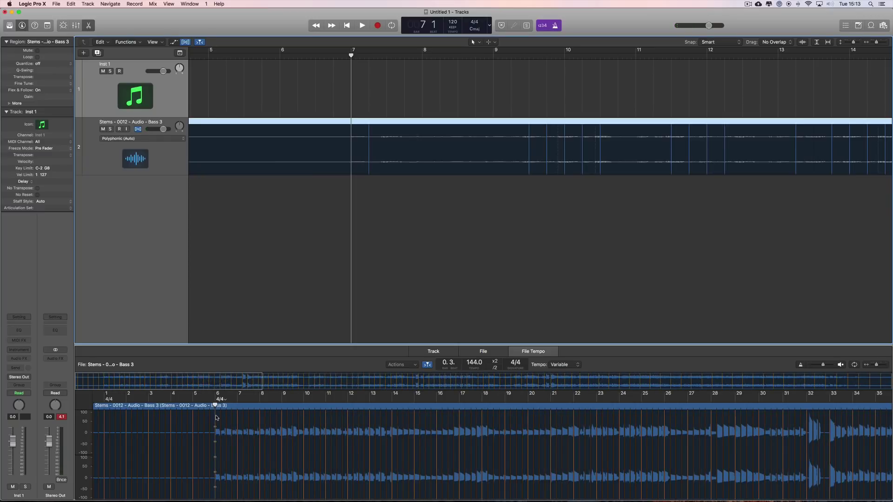
{"action": "mouse_move", "coordinate": [215, 437]}
{"action": "left_mouse_down"}
{"action": "mouse_move", "coordinate": [233, 435]}
{"action": "mouse_move", "coordinate": [237, 415]}
{"action": "mouse_move", "coordinate": [260, 437]}
{"action": "left_mouse_up"}
{"action": "left_click_drag", "start_coordinate": [340, 58], "coordinate": [352, 86]}
{"action": "scroll", "coordinate": [268, 265], "scroll_direction": "left", "scroll_amount": 6}
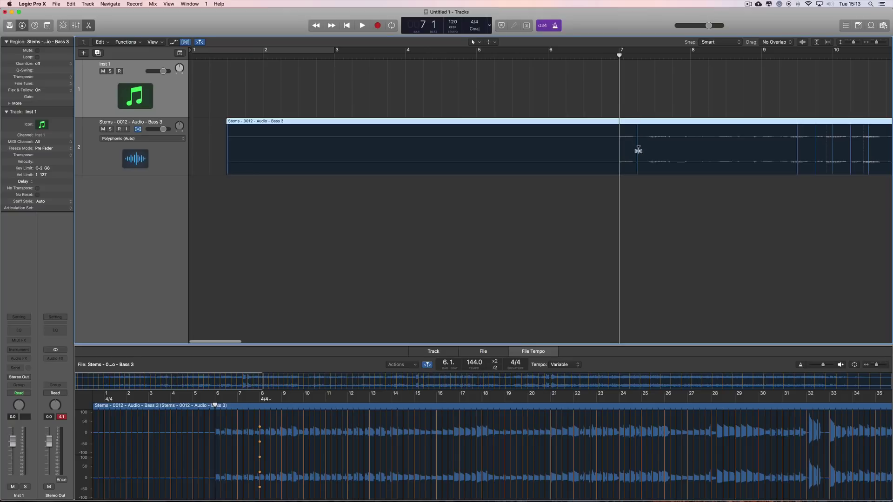
{"action": "left_click_drag", "start_coordinate": [620, 55], "coordinate": [579, 57]}
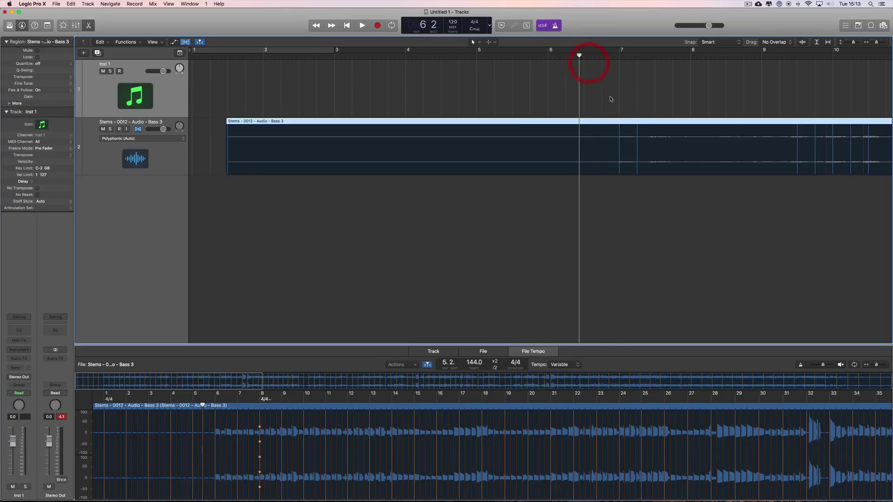
{"action": "scroll", "coordinate": [619, 117], "scroll_direction": "right", "scroll_amount": 5}
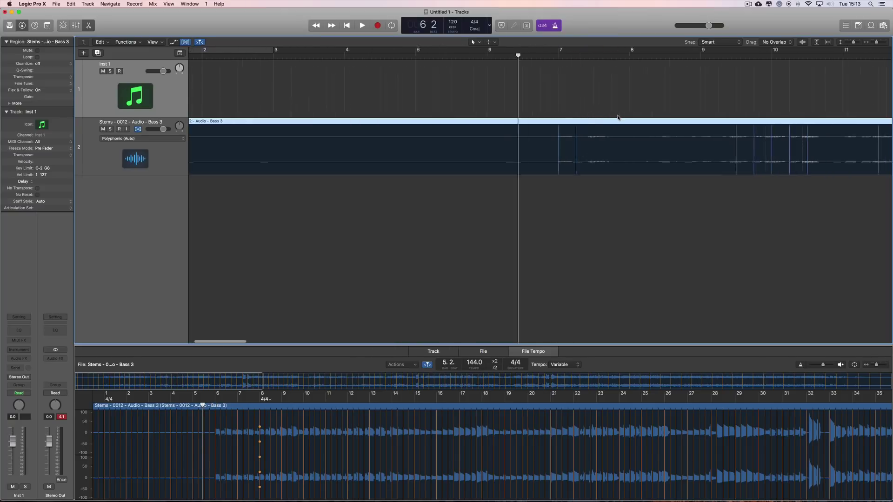
{"action": "key", "text": "space"}
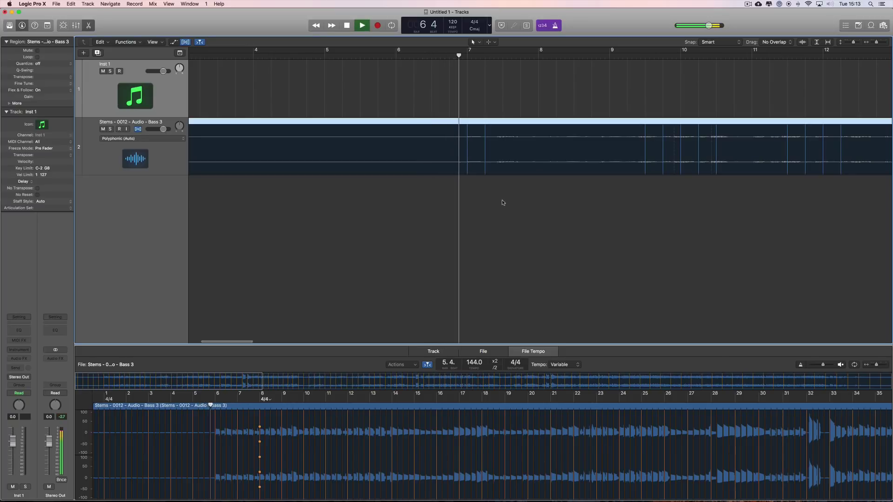
Raise the bass track's volume to 6.0 dB and insert a Compressor on it with adjusted threshold and ratio
{"action": "left_click_drag", "start_coordinate": [164, 130], "coordinate": [169, 130]}
{"action": "left_click", "coordinate": [160, 163]}
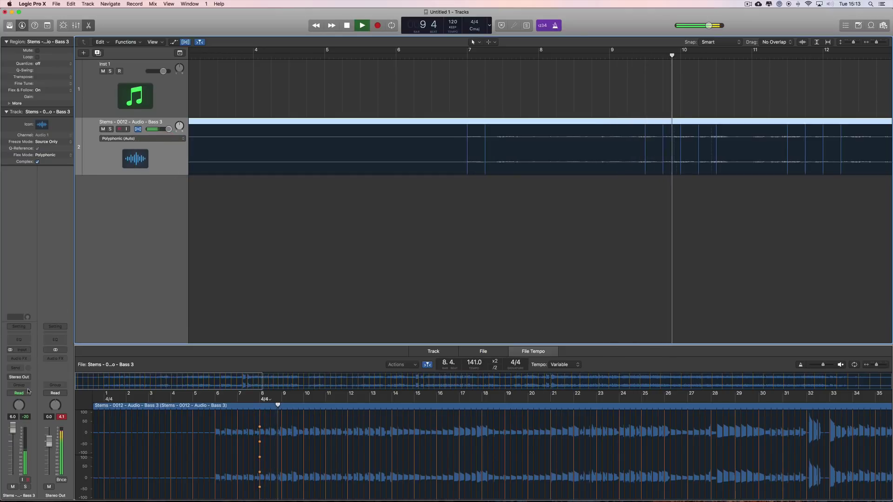
{"action": "left_click", "coordinate": [21, 358]}
{"action": "mouse_move", "coordinate": [29, 373]}
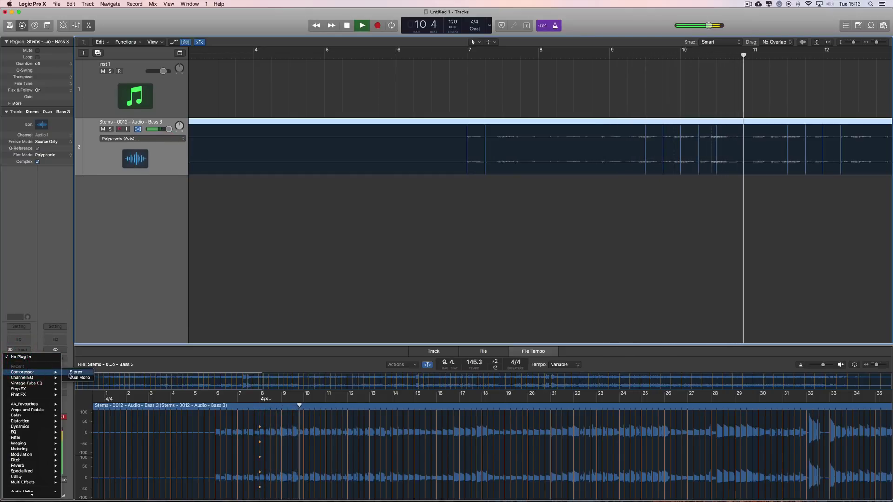
{"action": "left_click", "coordinate": [76, 377]}
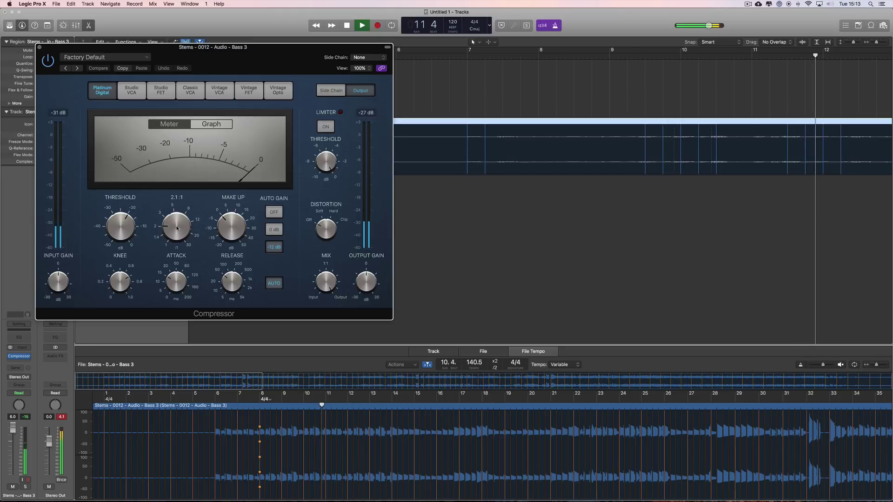
{"action": "left_click_drag", "start_coordinate": [131, 239], "coordinate": [129, 236]}
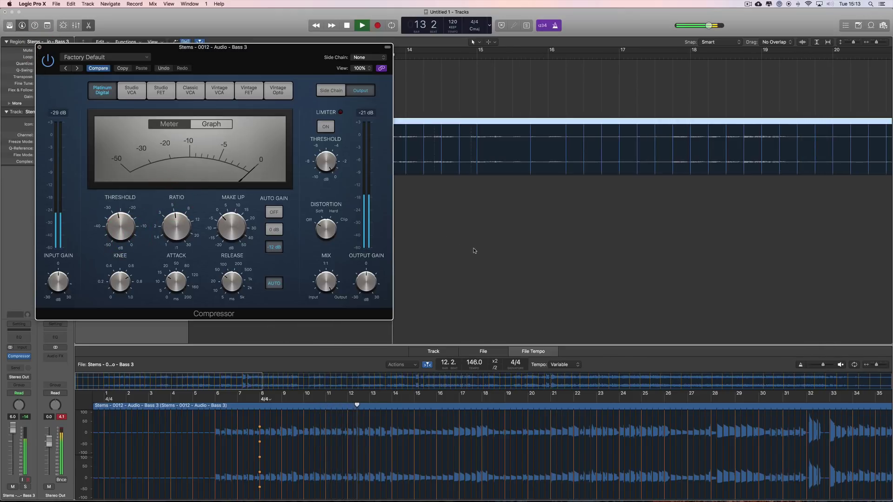
{"action": "key", "text": "super+w"}
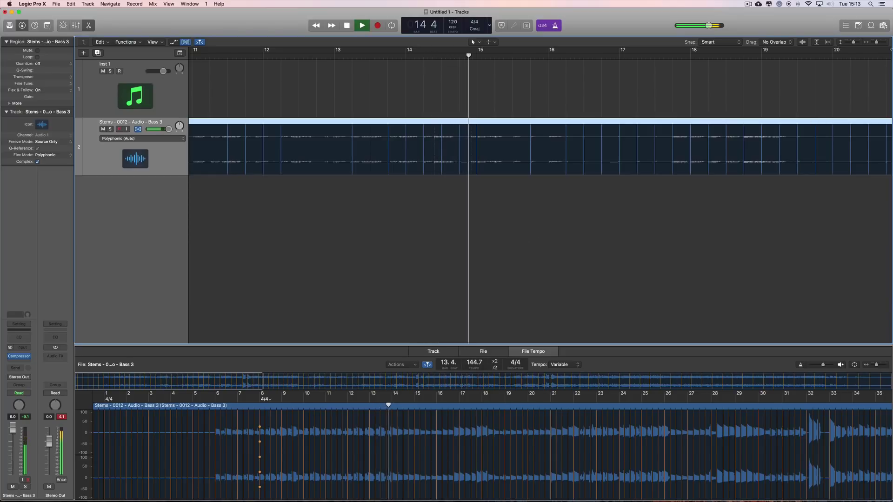
{"action": "left_click_drag", "start_coordinate": [876, 42], "coordinate": [870, 43]}
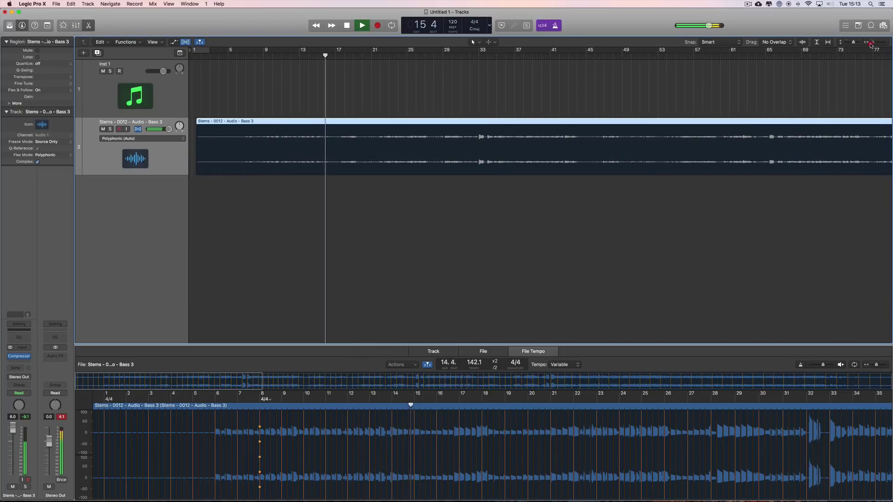
{"action": "key", "text": "space"}
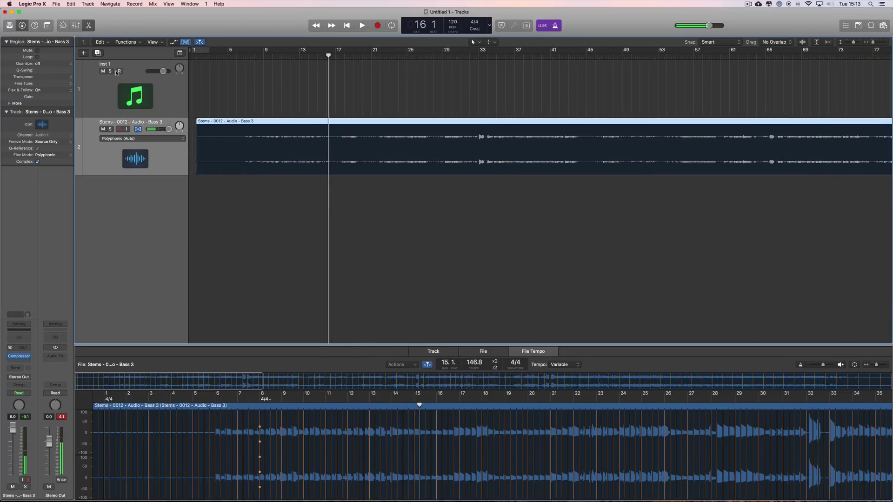
Create a Drummer track with the Rock genre and move its region to about bar 16
{"action": "left_click", "coordinate": [84, 53]}
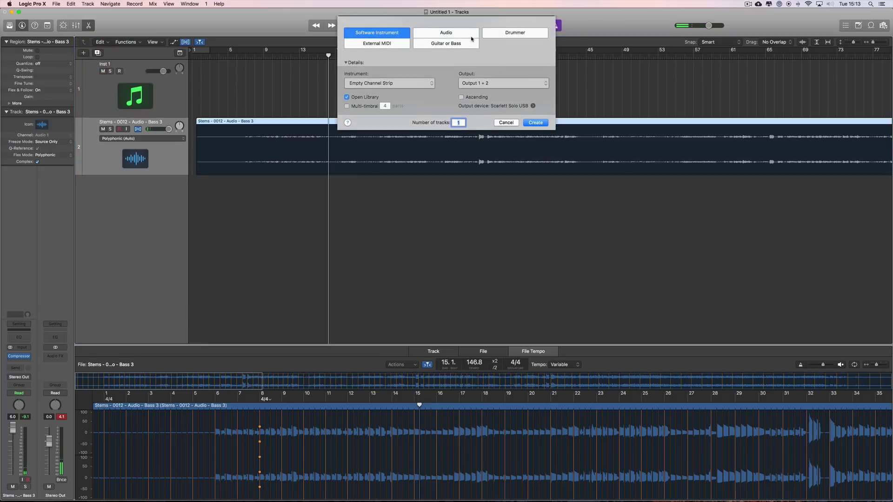
{"action": "left_click", "coordinate": [503, 36]}
{"action": "left_click", "coordinate": [387, 80]}
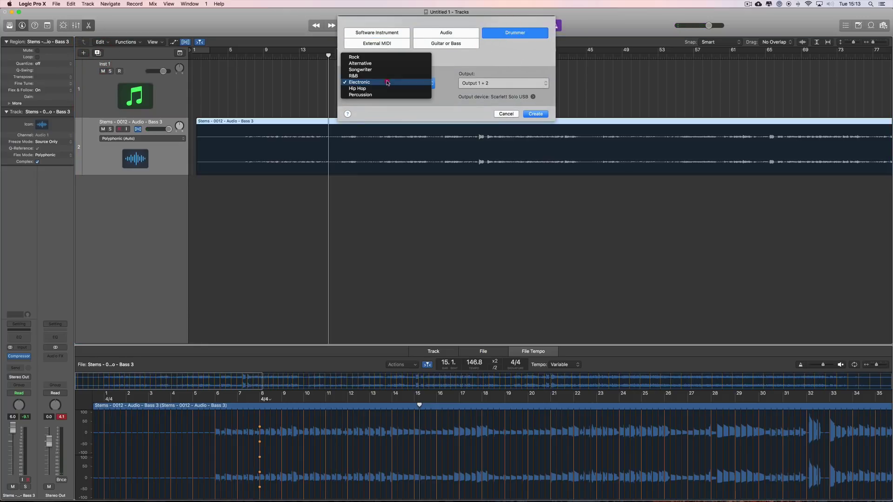
{"action": "left_click", "coordinate": [356, 57]}
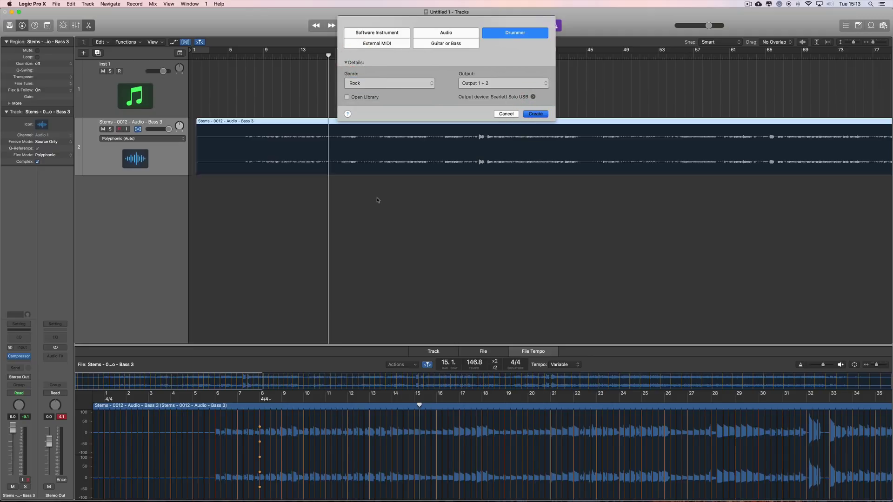
{"action": "key", "text": "Return"}
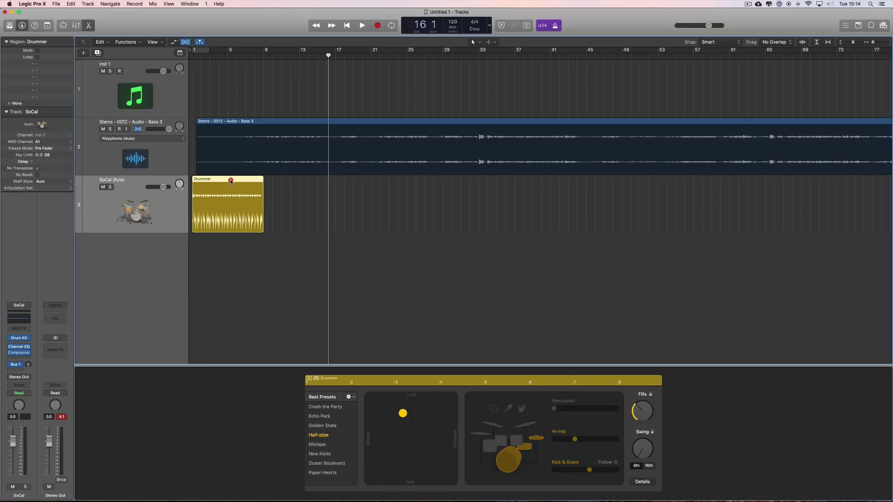
{"action": "left_click_drag", "start_coordinate": [232, 183], "coordinate": [362, 188]}
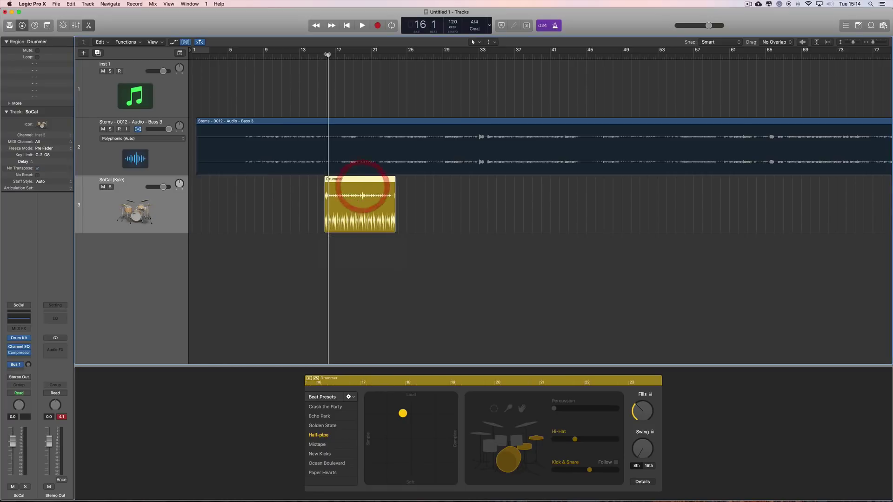
Set the playhead to bar 5 and move the Drummer region so it starts exactly at bar 7, with the bass part's first note
{"action": "left_click_drag", "start_coordinate": [328, 70], "coordinate": [226, 70]}
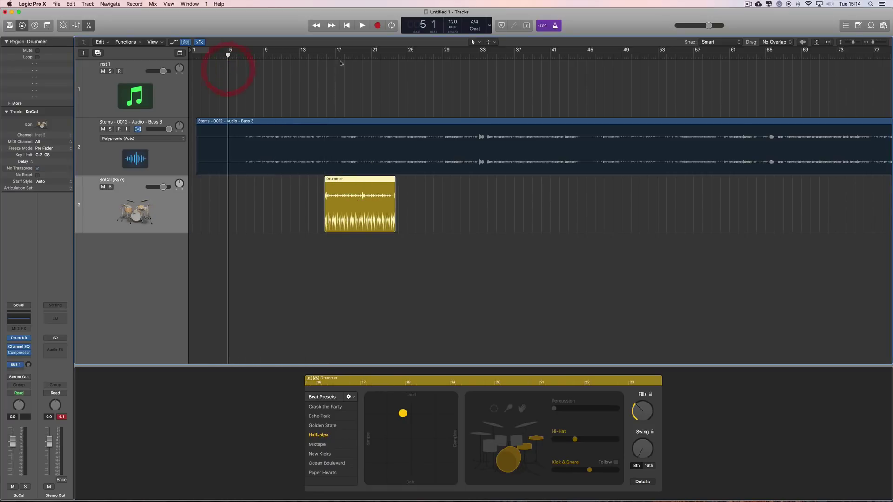
{"action": "left_click_drag", "start_coordinate": [360, 181], "coordinate": [280, 183]}
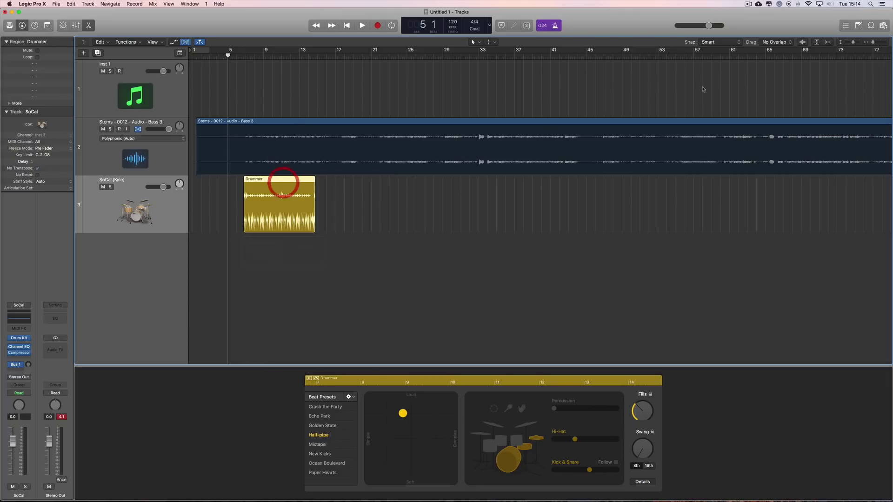
{"action": "left_click", "coordinate": [884, 42]}
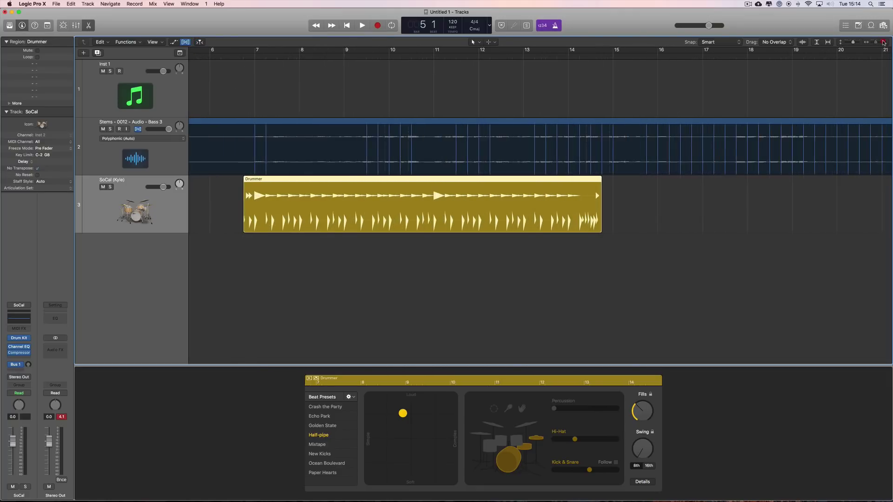
{"action": "left_click_drag", "start_coordinate": [315, 179], "coordinate": [368, 218]}
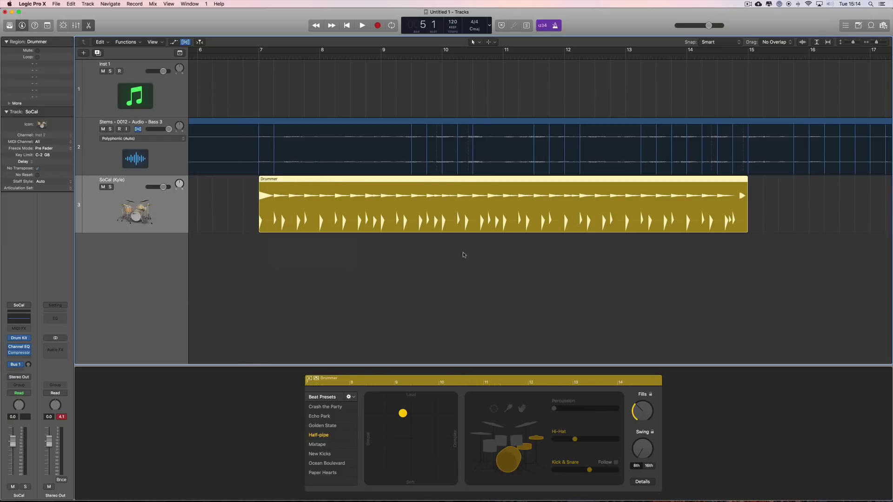
Play the bass with the Drummer region from bar 5, raise the Drummer's Swing to about 60% and turn off the metronome
{"action": "key", "text": "space"}
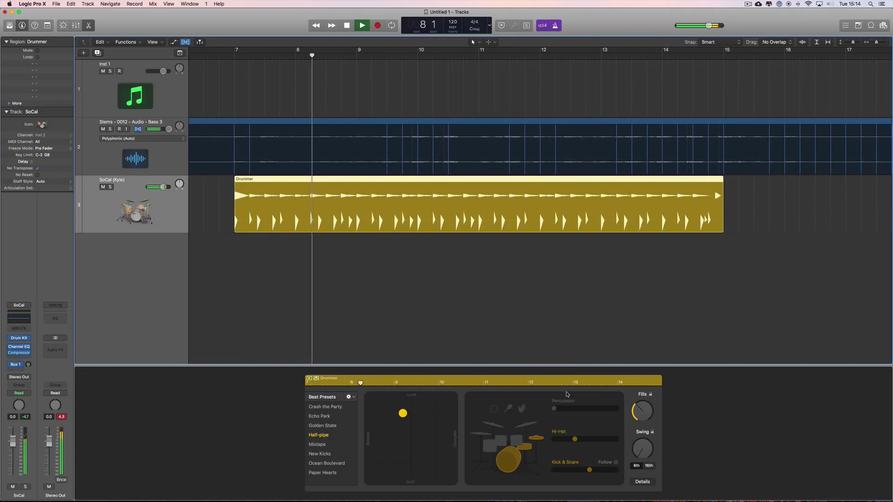
{"action": "key", "text": "space"}
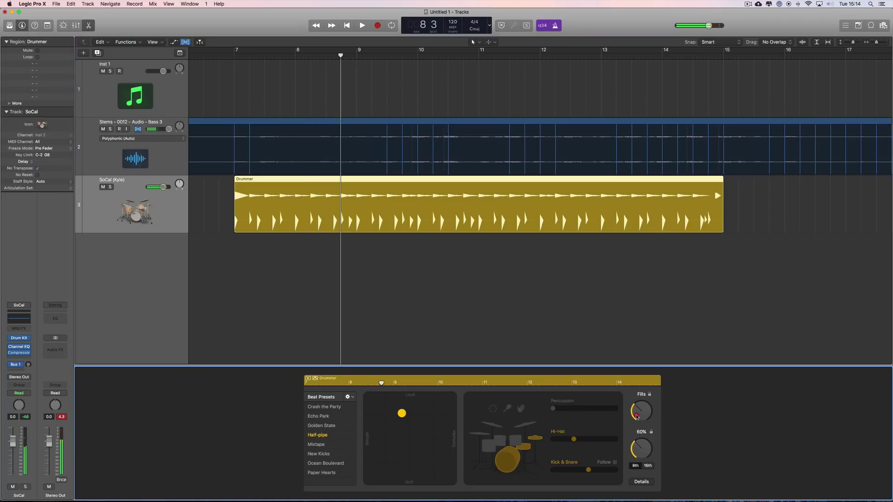
{"action": "key", "text": "space"}
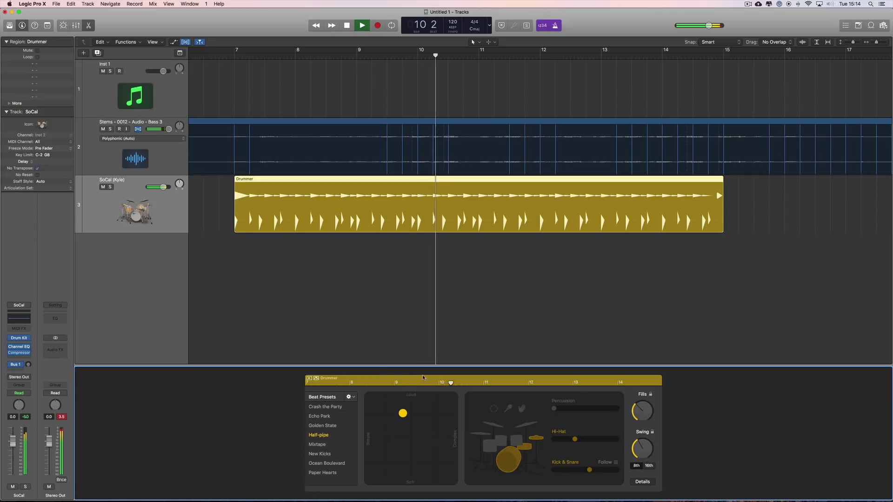
{"action": "left_click", "coordinate": [556, 25]}
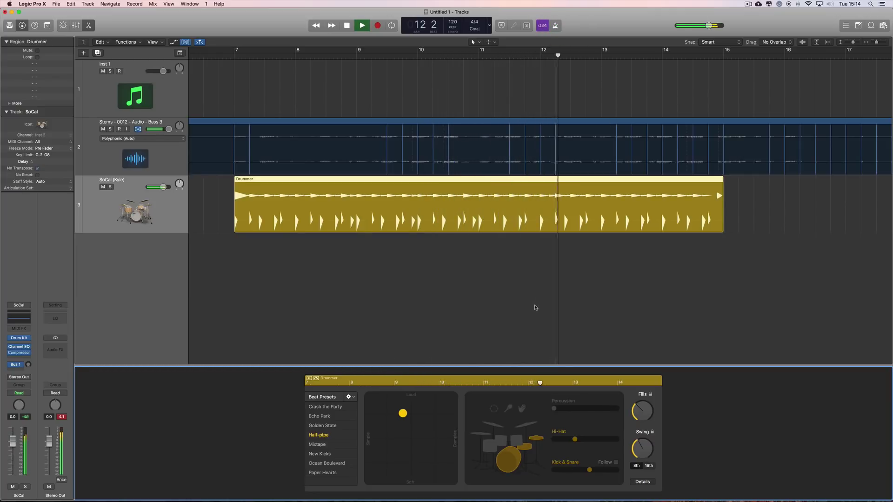
{"action": "key", "text": "space"}
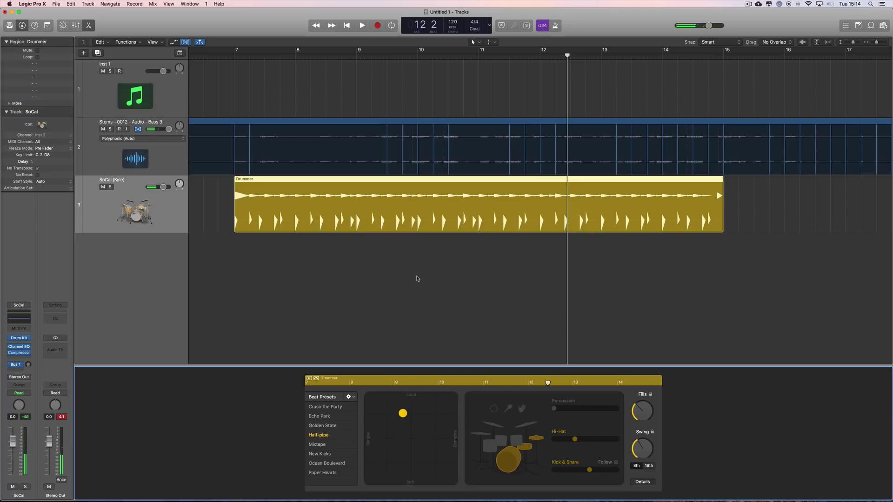
Trim the silent beginning of the bass region to bar 6, adjusting the snap setting to refine the region's start
{"action": "scroll", "coordinate": [437, 238], "scroll_direction": "left", "scroll_amount": 10}
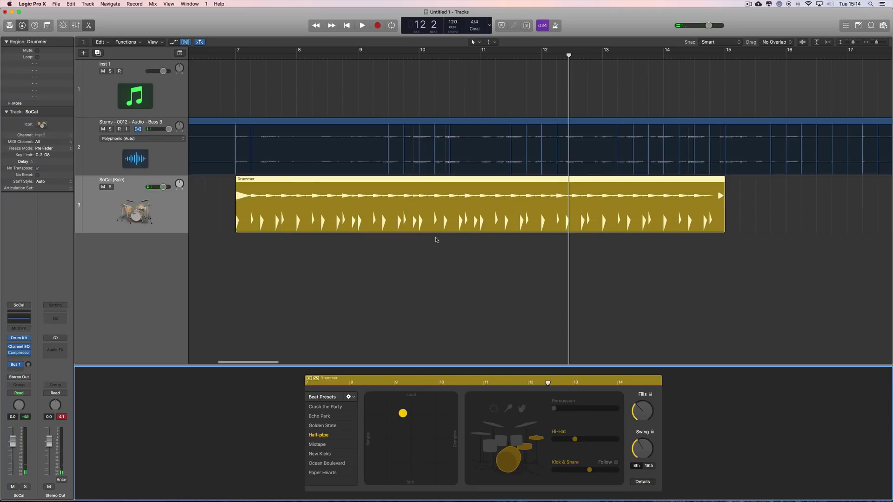
{"action": "scroll", "coordinate": [437, 240], "scroll_direction": "left", "scroll_amount": 8}
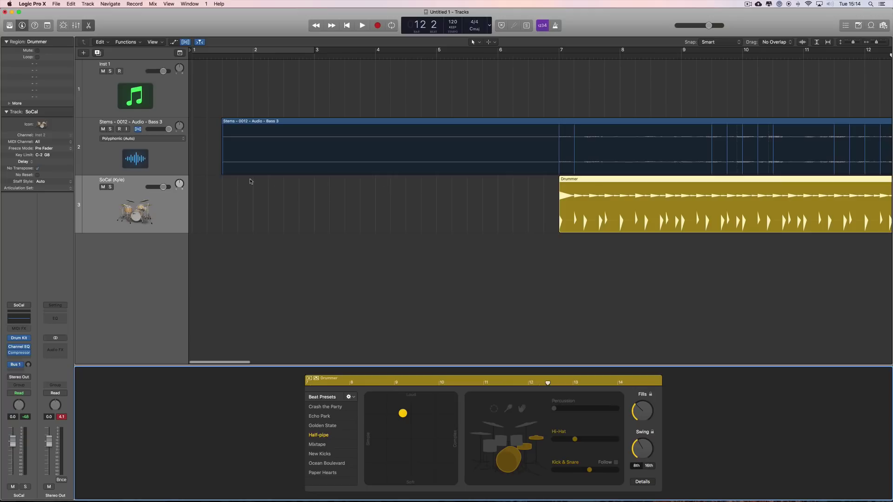
{"action": "left_click_drag", "start_coordinate": [223, 171], "coordinate": [498, 177]}
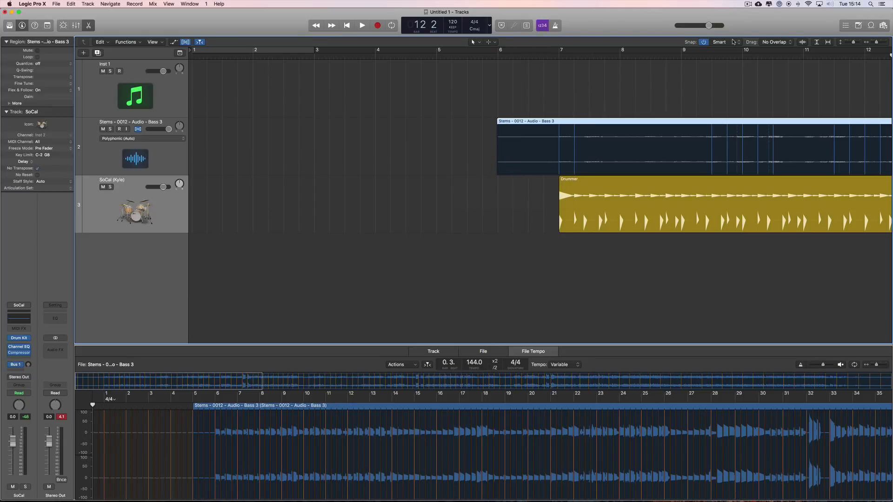
{"action": "left_click", "coordinate": [733, 40]}
{"action": "left_click", "coordinate": [734, 91]}
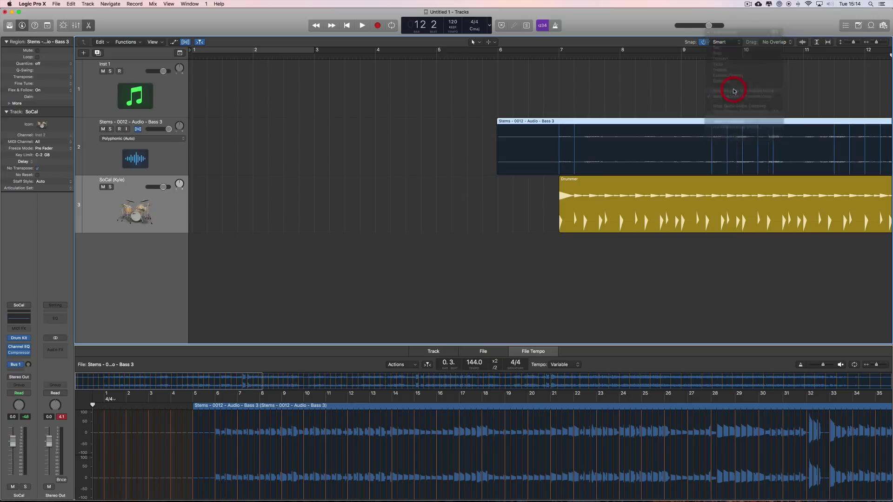
{"action": "left_click_drag", "start_coordinate": [497, 173], "coordinate": [499, 173]}
Move the bass and Drummer regions together five bars earlier and trim one bar off both starts
{"action": "left_click_drag", "start_coordinate": [639, 250], "coordinate": [465, 130]}
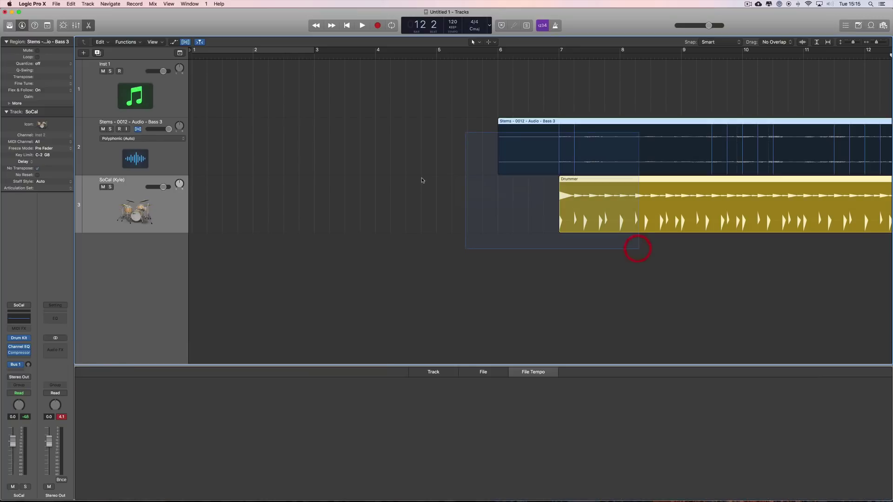
{"action": "left_click_drag", "start_coordinate": [595, 122], "coordinate": [289, 128]}
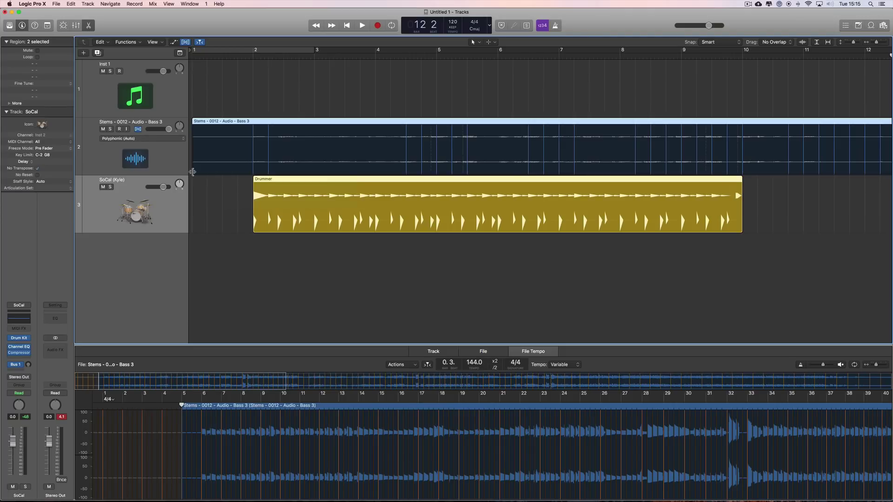
{"action": "left_click_drag", "start_coordinate": [198, 173], "coordinate": [252, 174]}
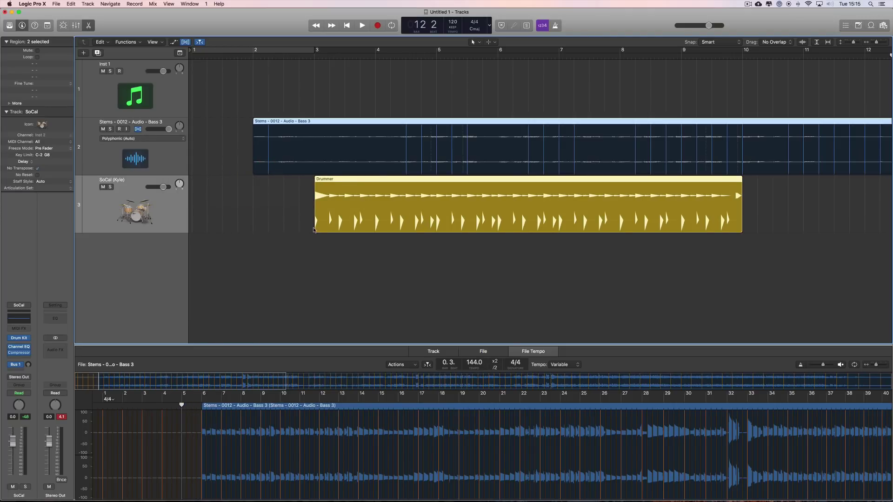
Extend the Drummer region's start back to bar 2 and move the bass and Drummer regions together to bar 1
{"action": "left_click_drag", "start_coordinate": [315, 228], "coordinate": [253, 228]}
{"action": "left_click", "coordinate": [314, 229]}
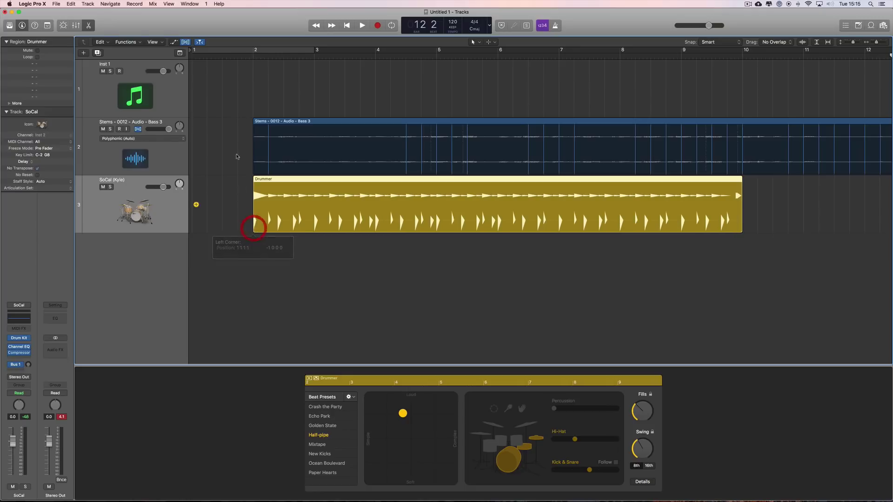
{"action": "left_click_drag", "start_coordinate": [235, 129], "coordinate": [306, 209]}
{"action": "left_click_drag", "start_coordinate": [352, 180], "coordinate": [293, 181]}
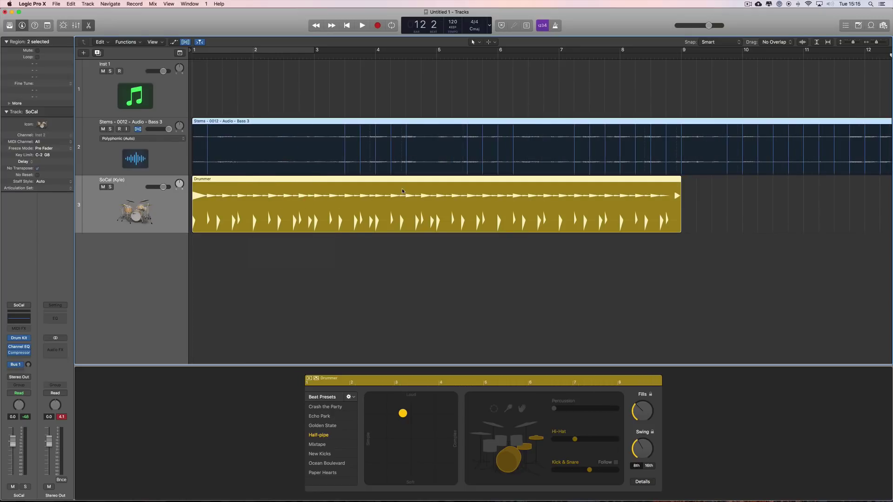
Return to the project start and play the bass and drums together briefly from bar 1
{"action": "key", "text": "space"}
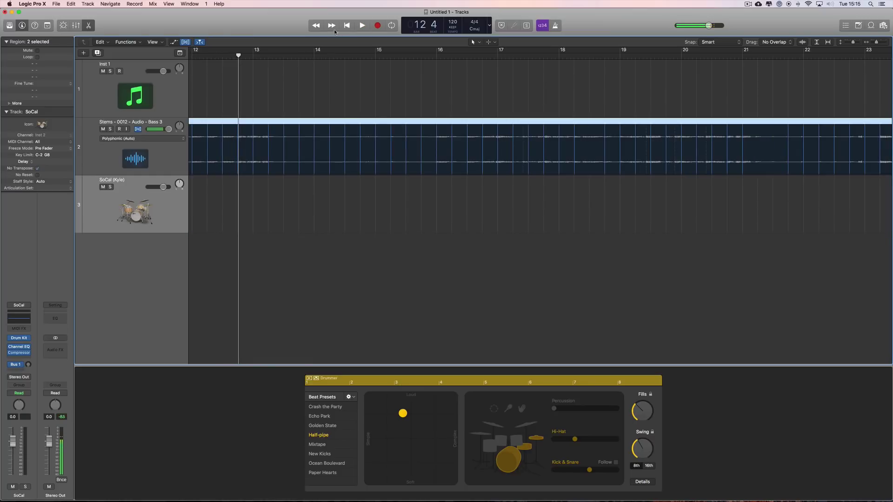
{"action": "left_click", "coordinate": [345, 26]}
{"action": "key", "text": "space"}
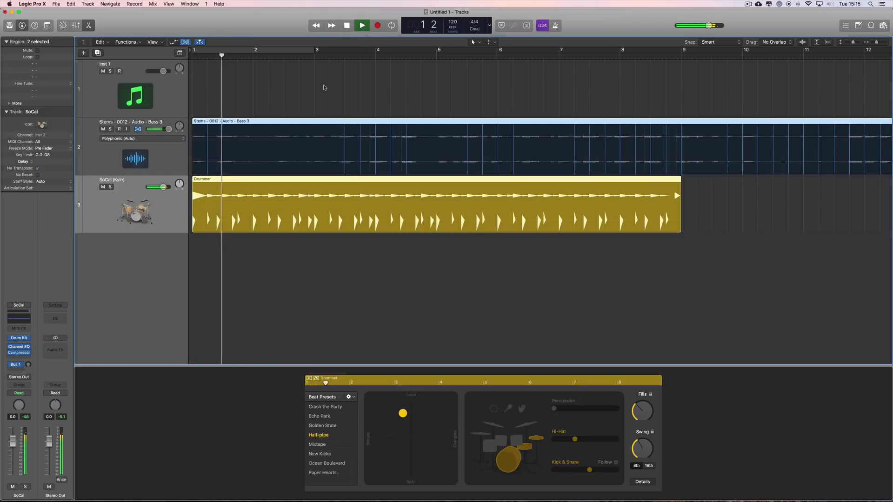
{"action": "key", "text": "space"}
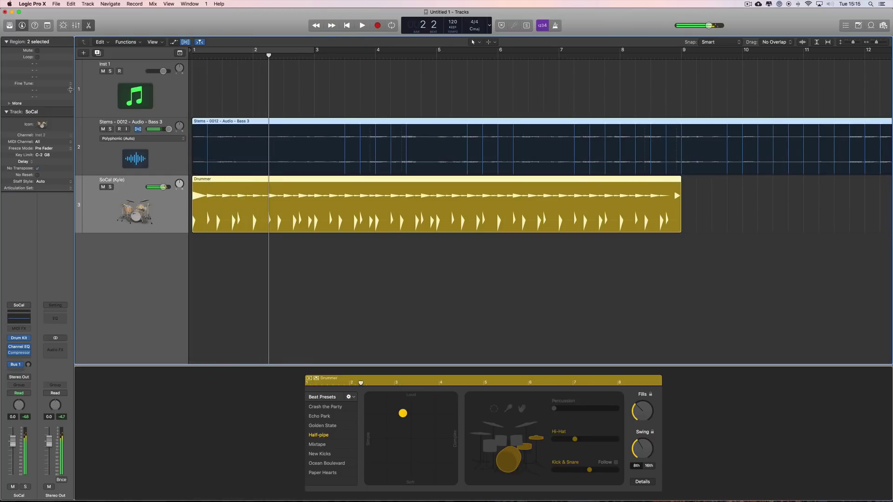
Look through the Rock drummers in the library and switch the Drummer region's pattern from hi-hat to cymbals
{"action": "left_click", "coordinate": [9, 26]}
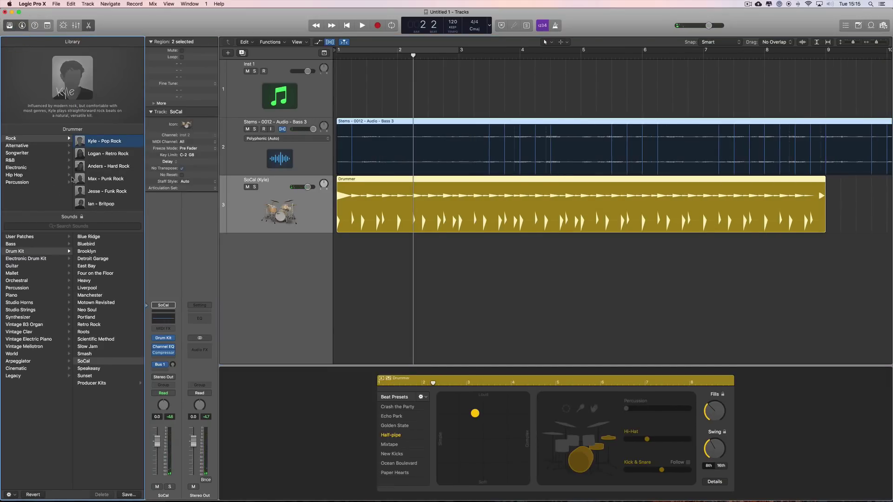
{"action": "left_click", "coordinate": [107, 154]}
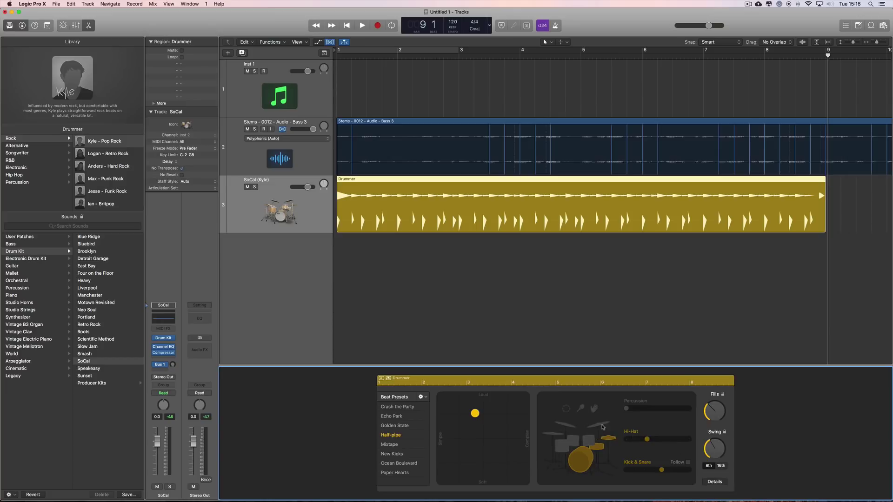
{"action": "left_click", "coordinate": [557, 436]}
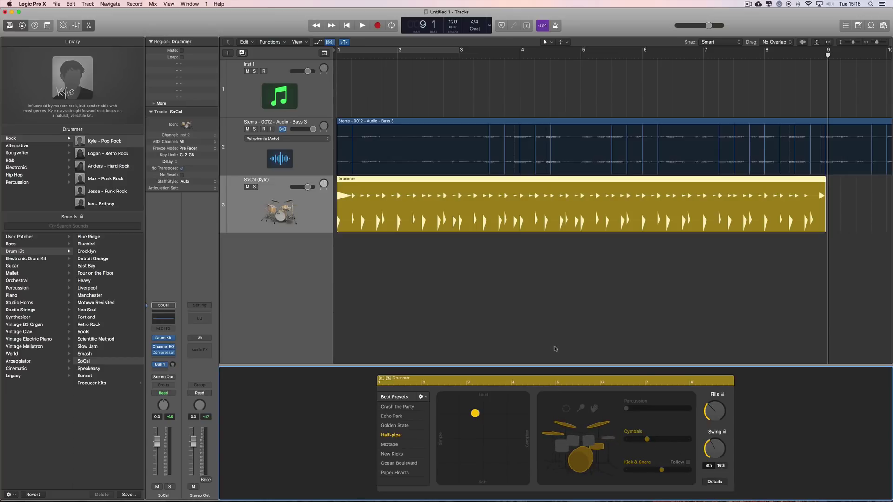
{"action": "left_click", "coordinate": [353, 28]}
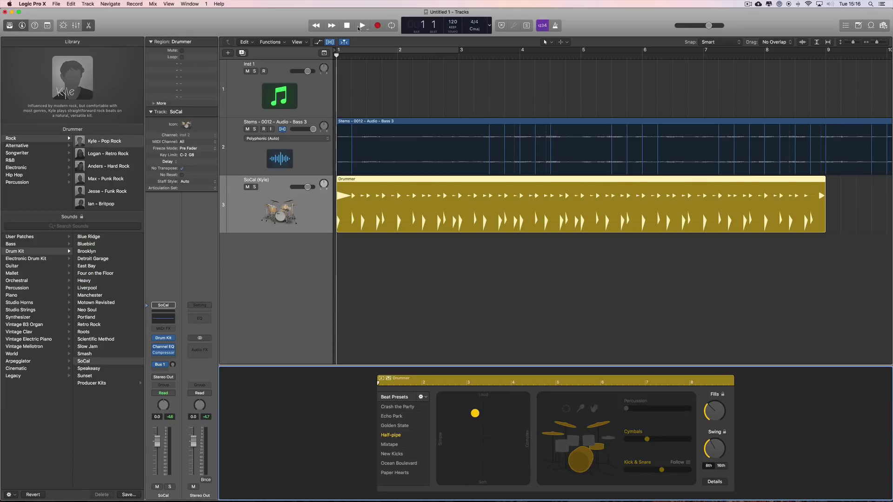
{"action": "left_click", "coordinate": [9, 26]}
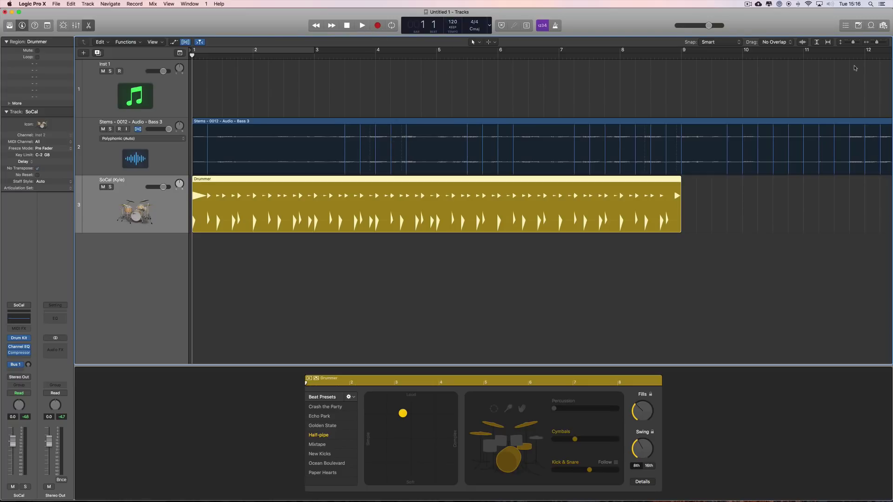
Play the project from bar 1 and loop the Drummer region out to about bar 20 under the bass
{"action": "left_click_drag", "start_coordinate": [876, 44], "coordinate": [873, 43]}
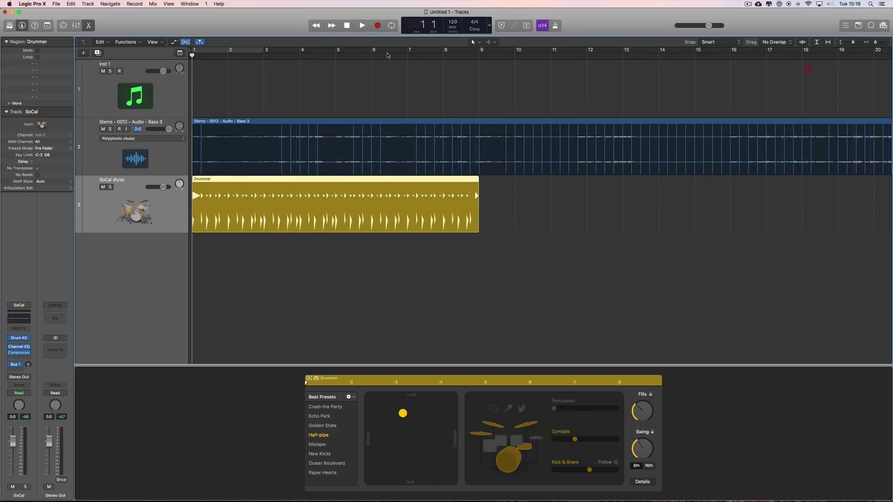
{"action": "left_click", "coordinate": [362, 27]}
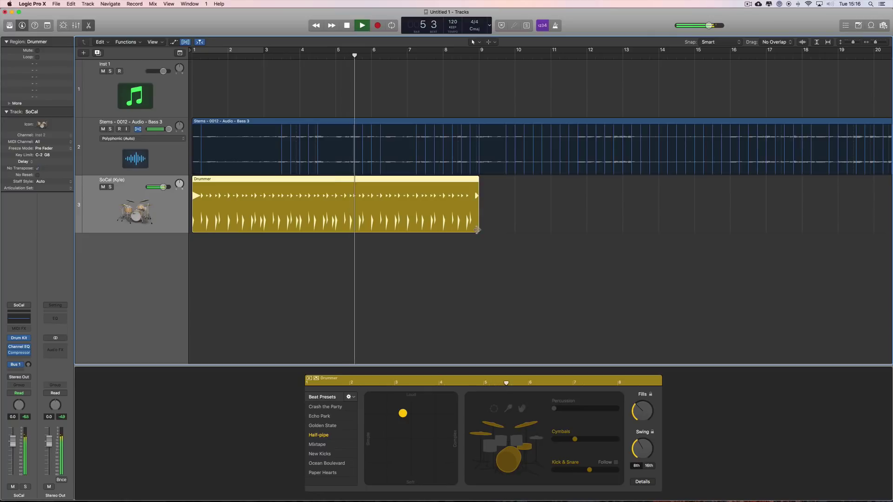
{"action": "left_click_drag", "start_coordinate": [479, 195], "coordinate": [873, 240]}
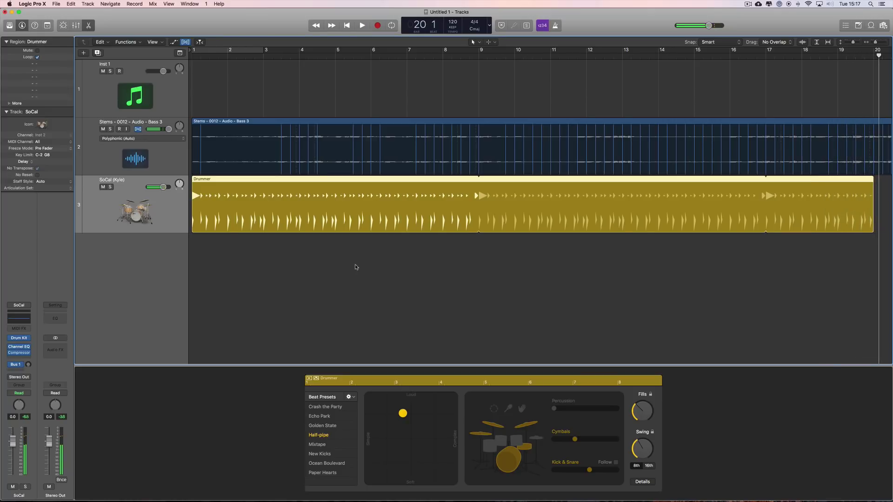
Select the bass region and open its file tempo actions to review Adapt Region Tempo to Project Tempo and Align Downbeat
{"action": "scroll", "coordinate": [325, 265], "scroll_direction": "left", "scroll_amount": 1}
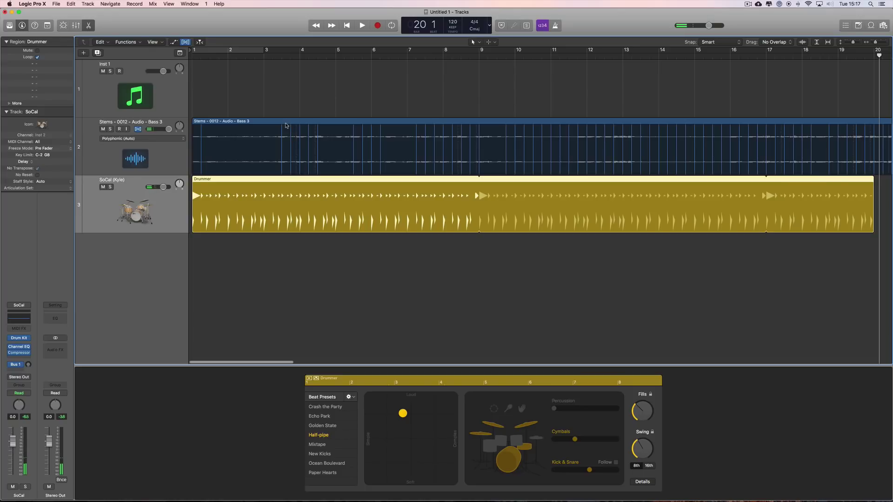
{"action": "left_click", "coordinate": [286, 124]}
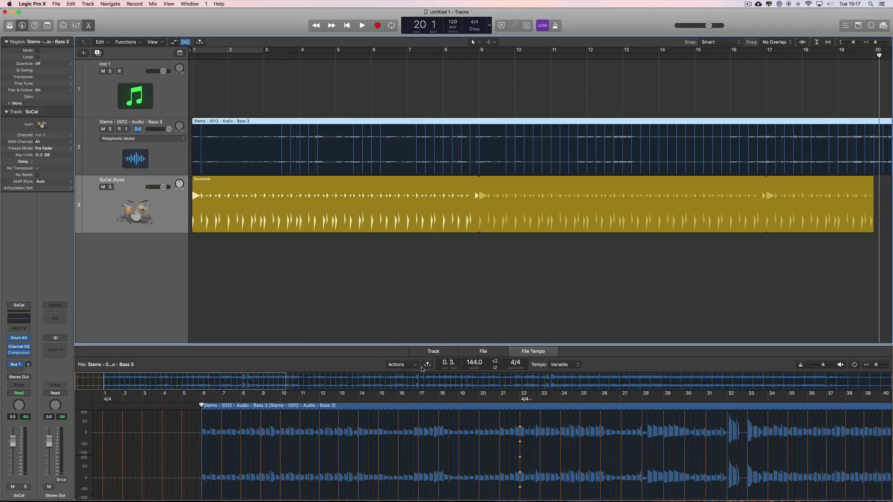
{"action": "left_click", "coordinate": [416, 366]}
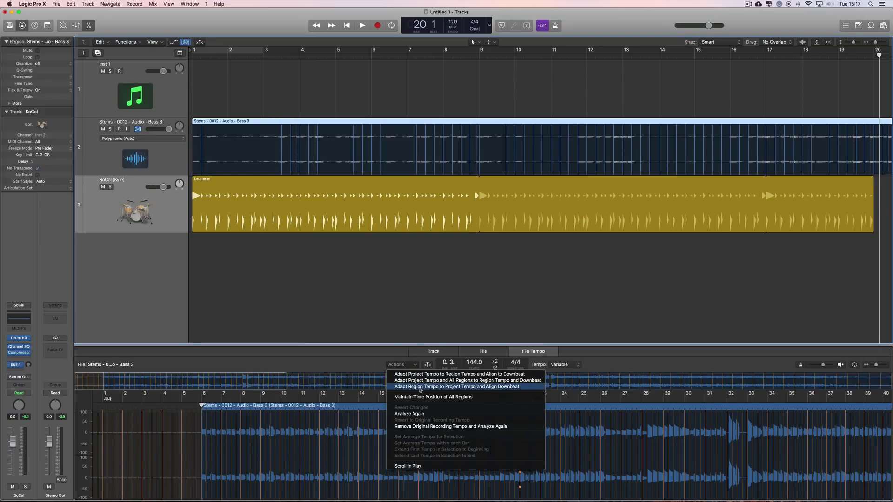